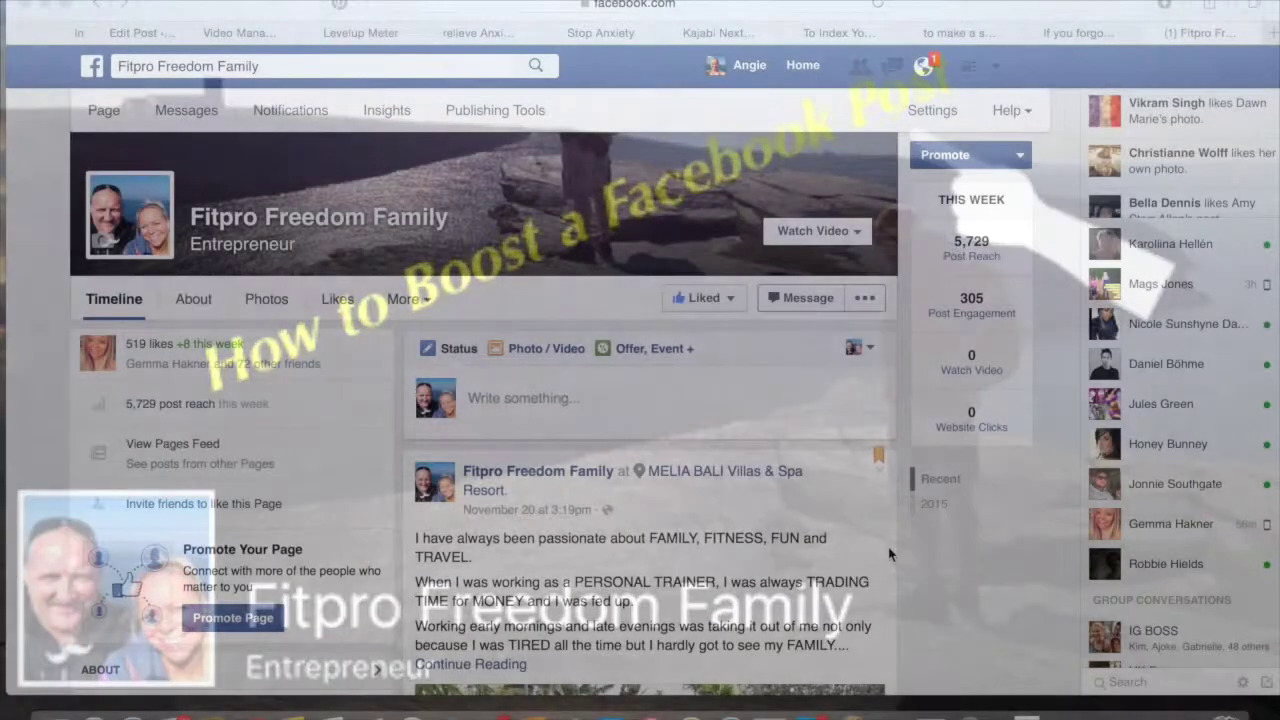
Scroll the Fitpro Freedom Family timeline to the '5 Tips to Stop Anxiety' video post and its Boost Post button.
{"action": "scroll", "coordinate": [480, 400], "scroll_direction": "down", "scroll_amount": 3}
{"action": "scroll", "coordinate": [480, 400], "scroll_direction": "down", "scroll_amount": 10}
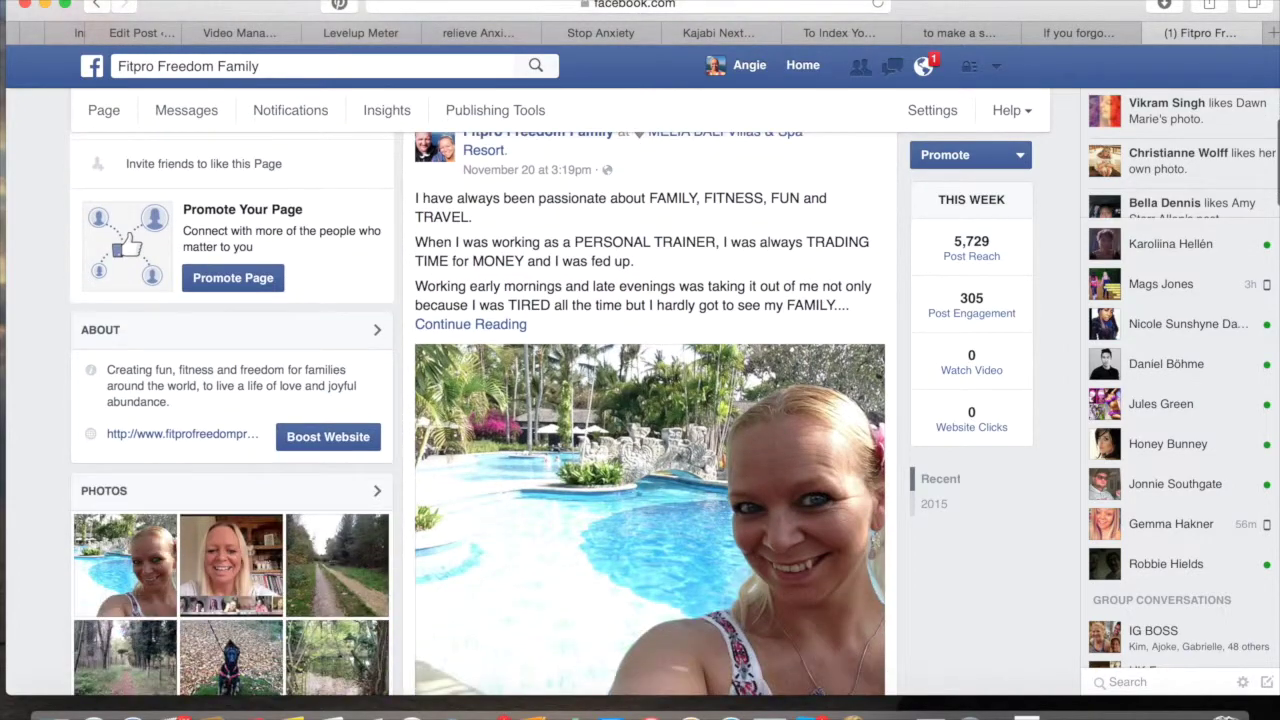
{"action": "scroll", "coordinate": [480, 400], "scroll_direction": "down", "scroll_amount": 5}
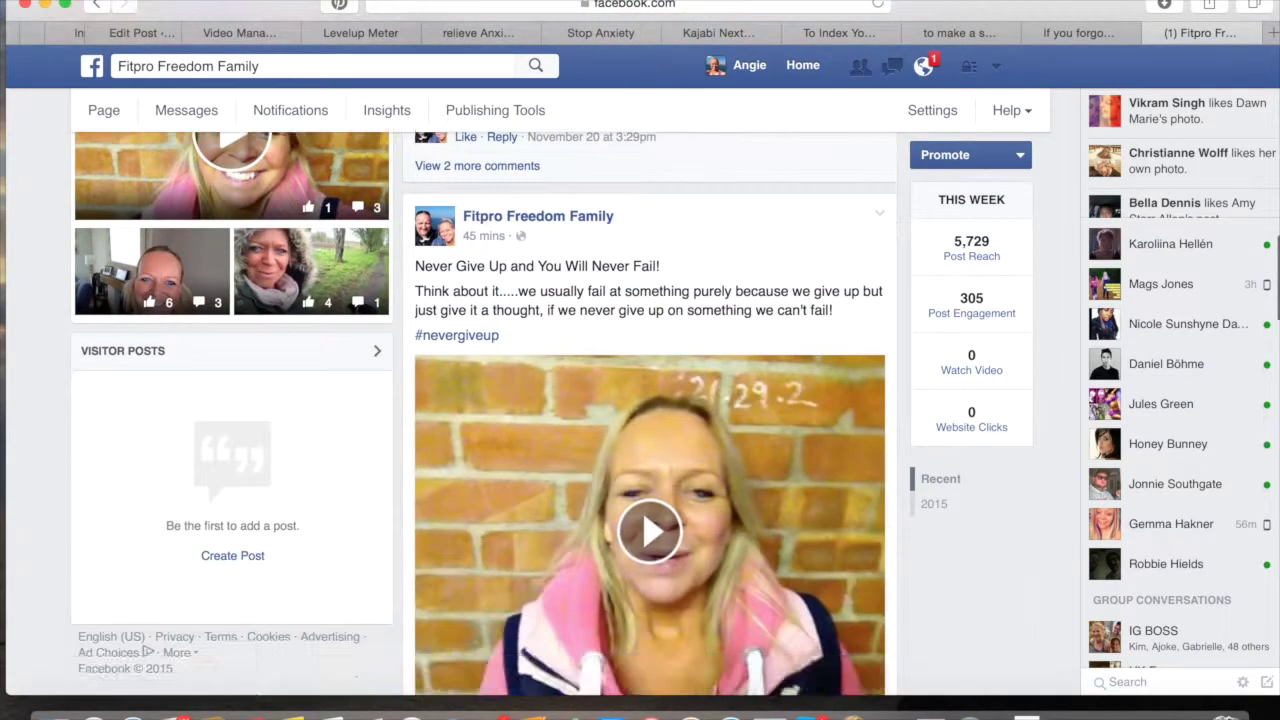
{"action": "scroll", "coordinate": [650, 400], "scroll_direction": "down", "scroll_amount": 3}
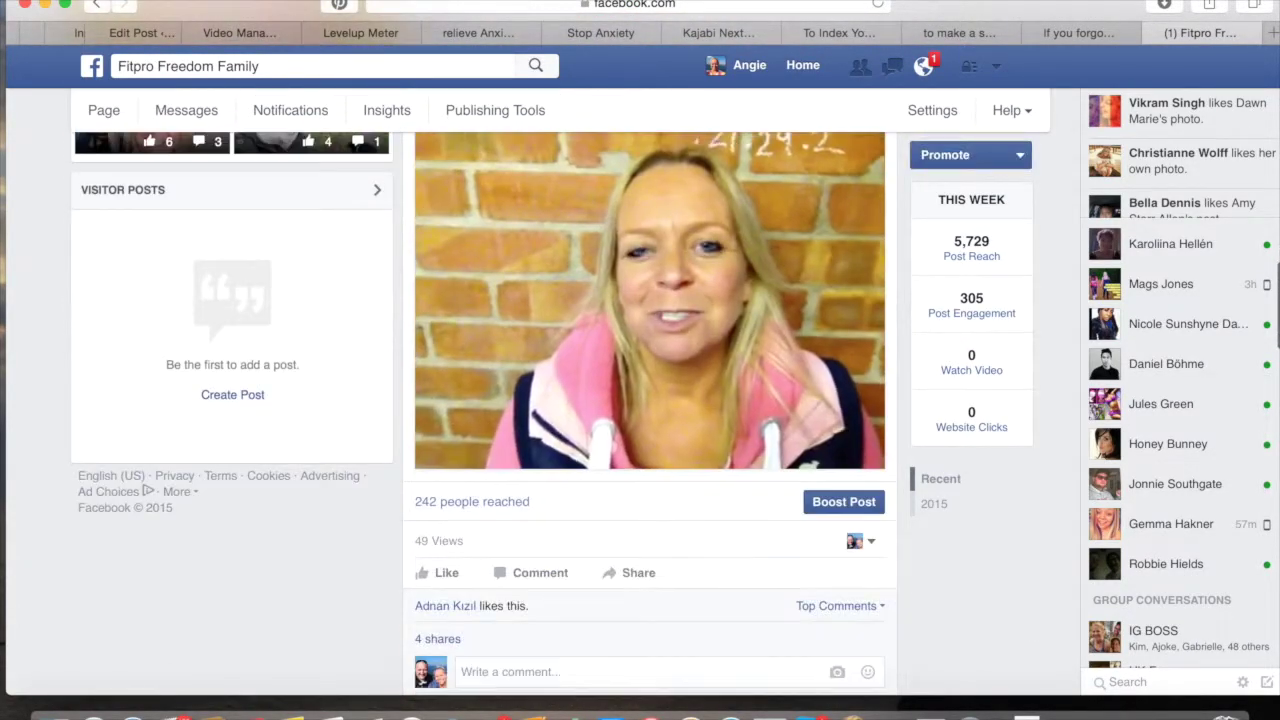
{"action": "scroll", "coordinate": [650, 400], "scroll_direction": "down", "scroll_amount": 4}
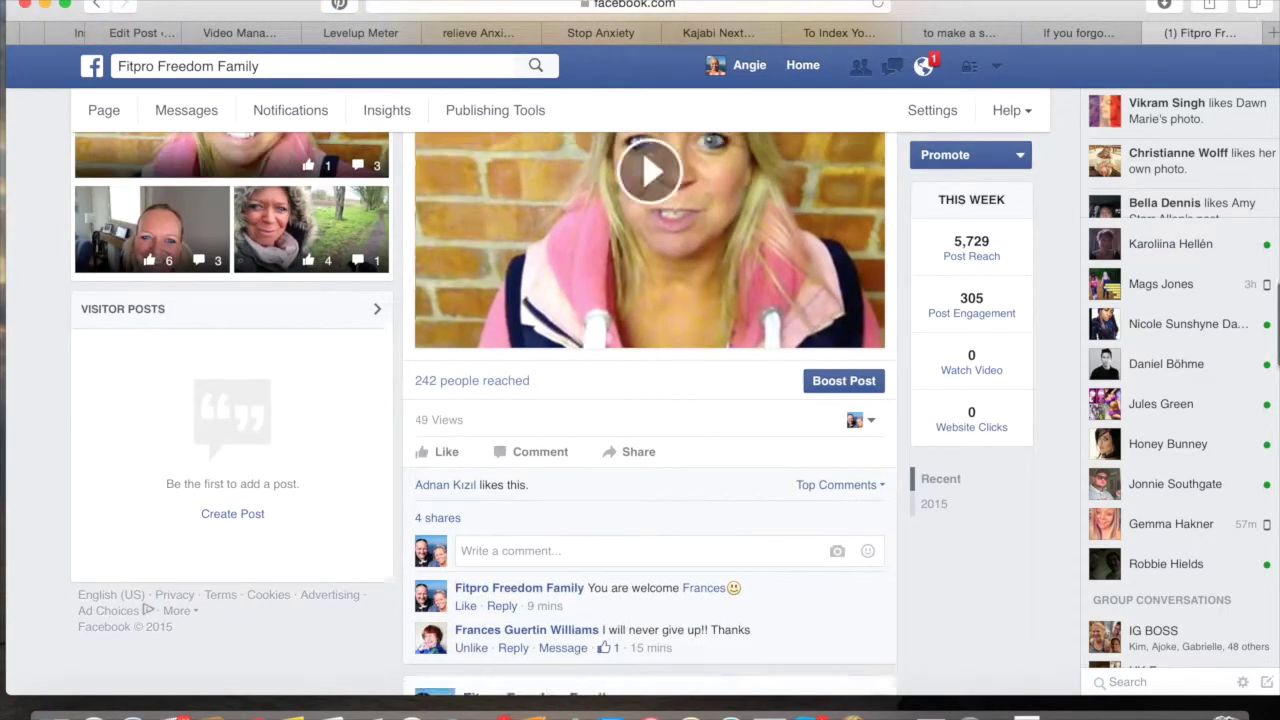
{"action": "scroll", "coordinate": [650, 400], "scroll_direction": "down", "scroll_amount": 6}
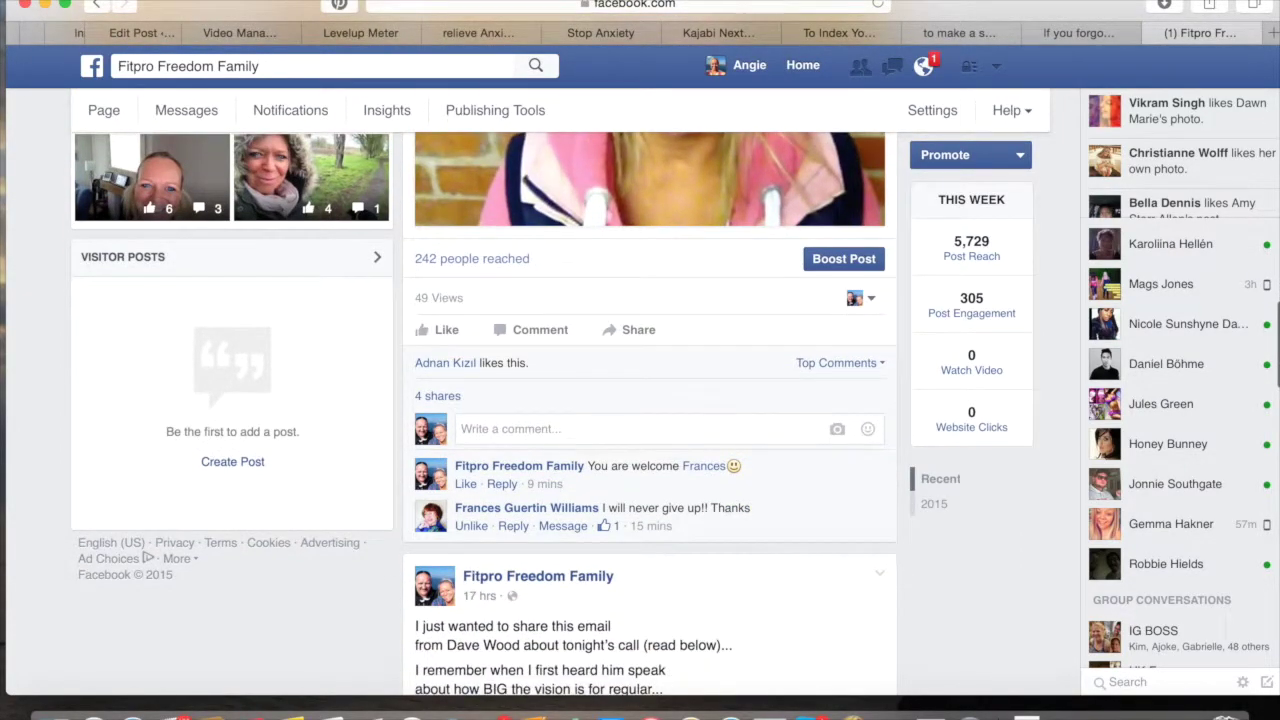
{"action": "scroll", "coordinate": [650, 400], "scroll_direction": "down", "scroll_amount": 6}
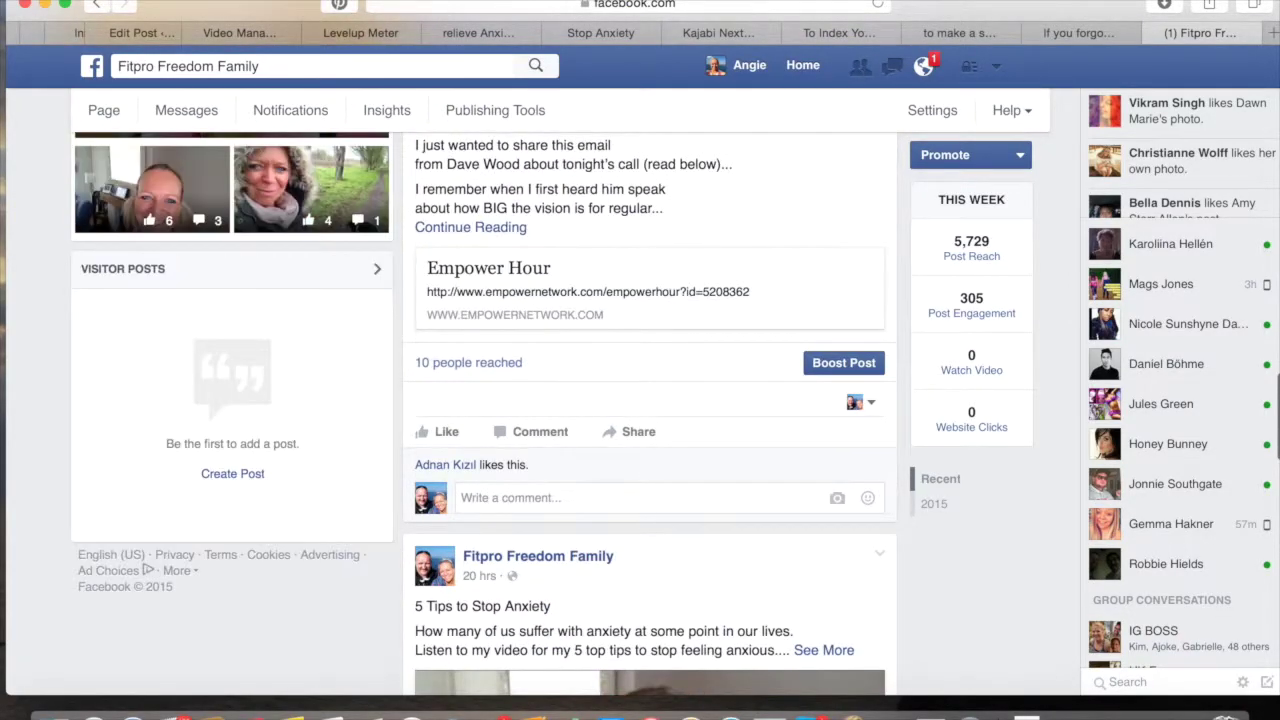
{"action": "scroll", "coordinate": [650, 400], "scroll_direction": "down", "scroll_amount": 1}
{"action": "scroll", "coordinate": [650, 400], "scroll_direction": "down", "scroll_amount": 9}
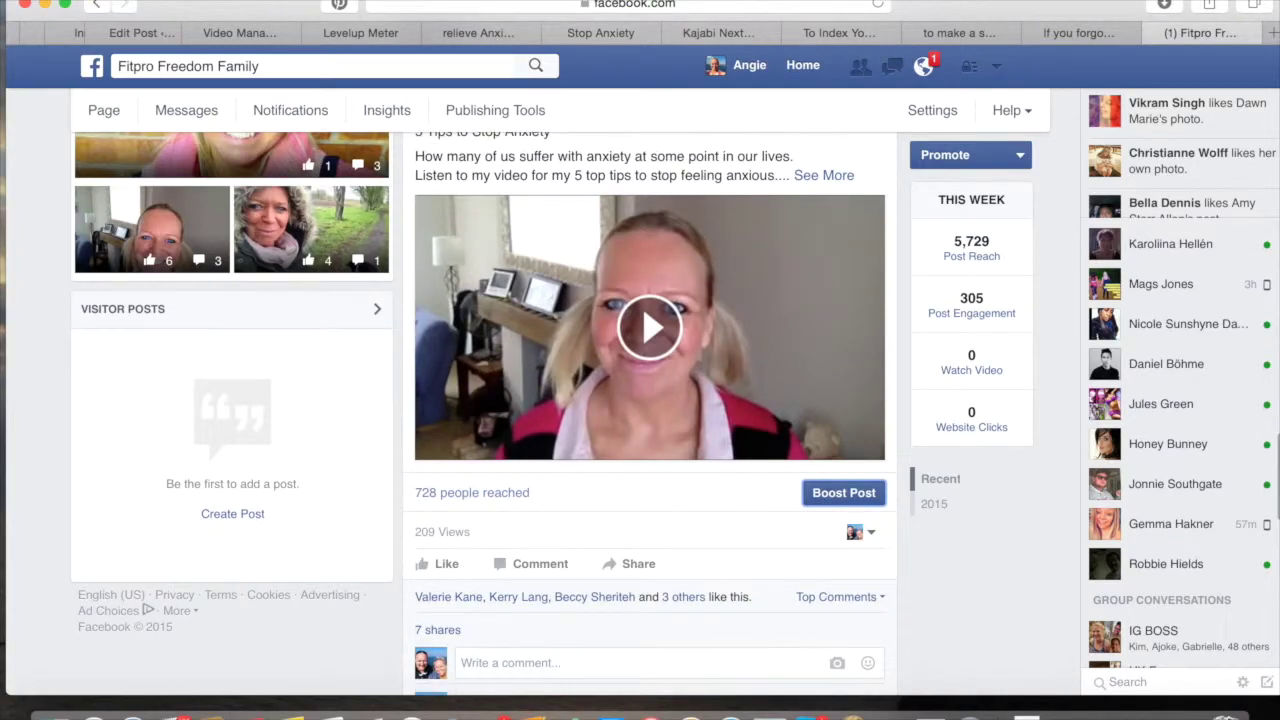
{"action": "scroll", "coordinate": [650, 400], "scroll_direction": "up", "scroll_amount": 2}
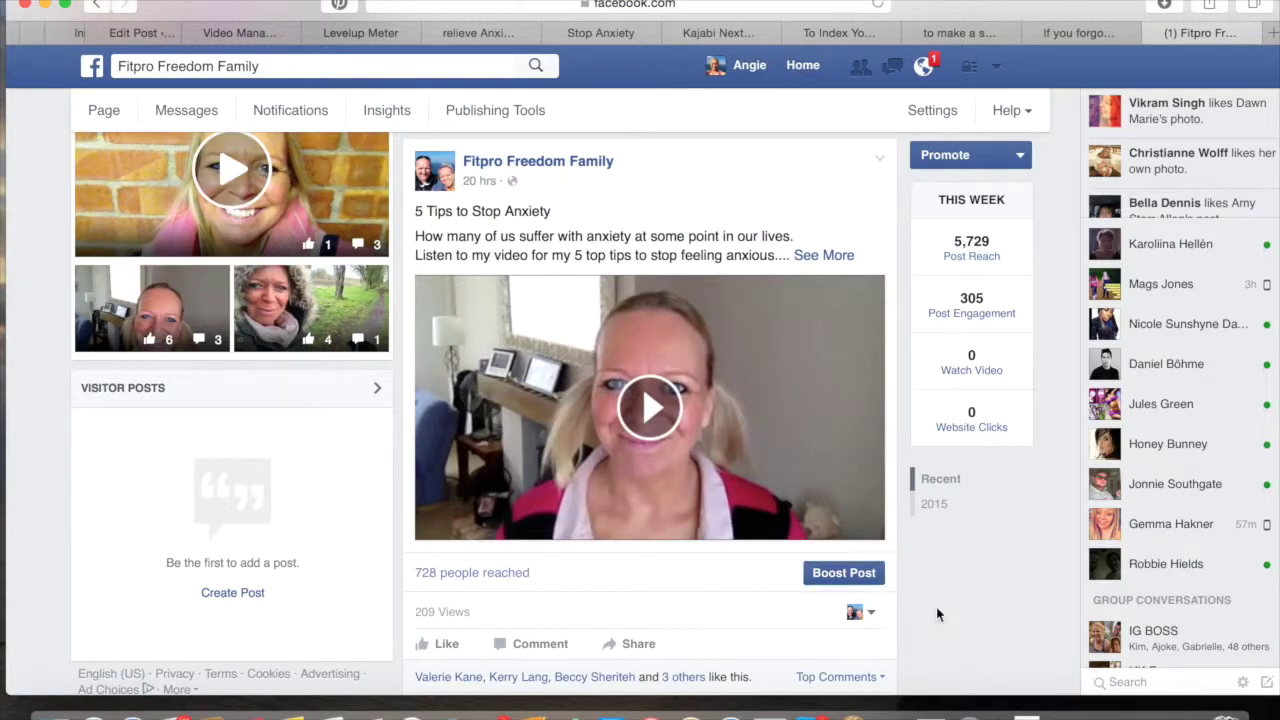
{"action": "scroll", "coordinate": [936, 607], "scroll_direction": "down", "scroll_amount": 2}
{"action": "scroll", "coordinate": [650, 400], "scroll_direction": "down", "scroll_amount": 1}
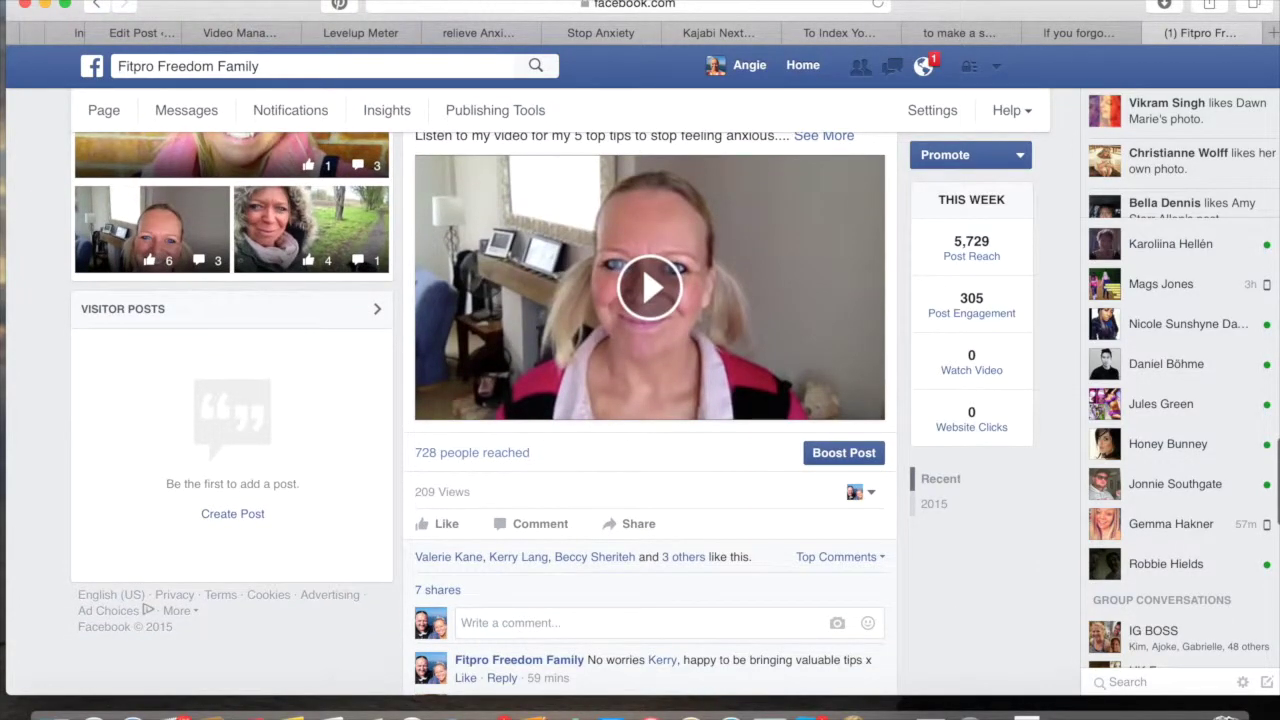
{"action": "scroll", "coordinate": [650, 413], "scroll_direction": "down", "scroll_amount": 4}
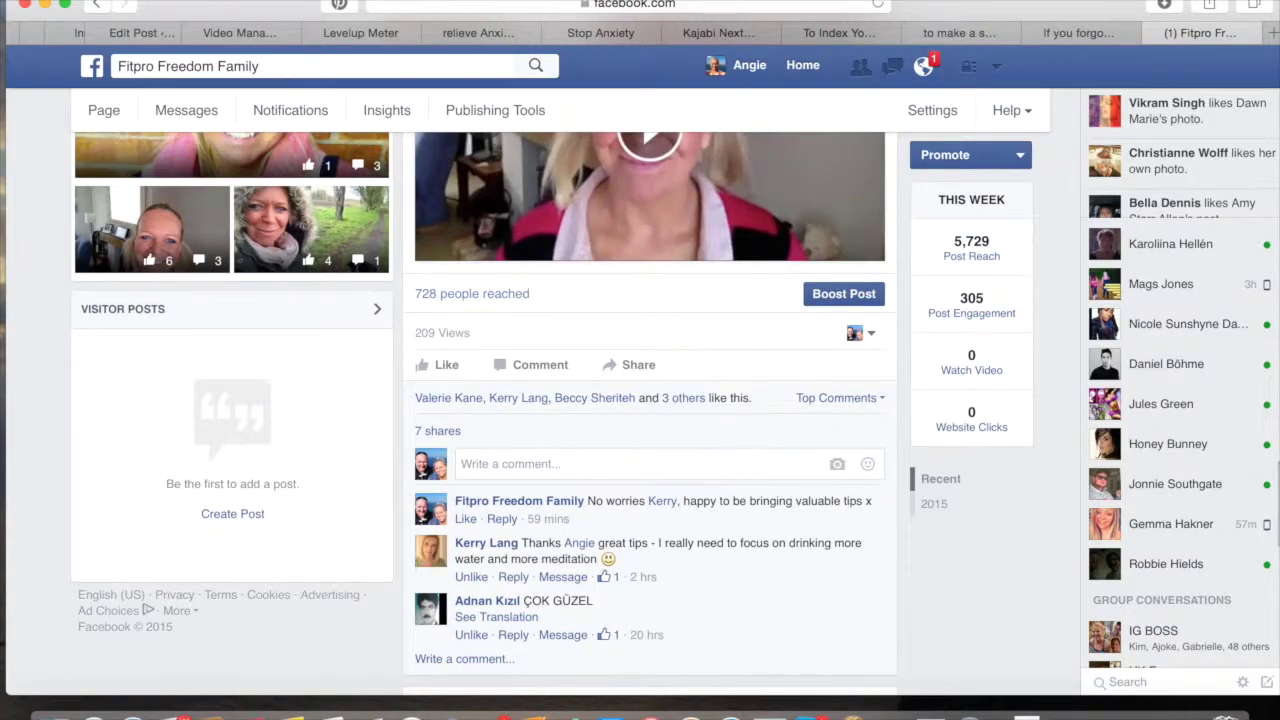
{"action": "scroll", "coordinate": [650, 400], "scroll_direction": "up", "scroll_amount": 5}
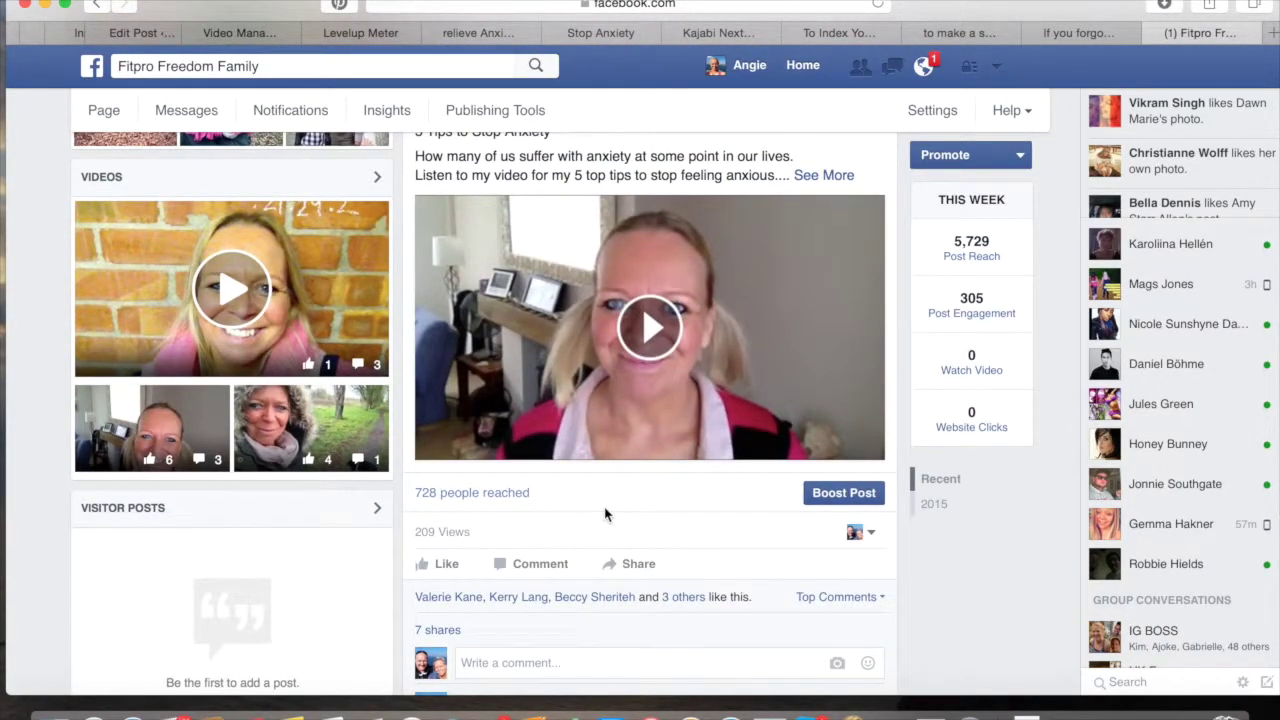
Open Boost Post for the video and scroll through its Desktop News Feed preview.
{"action": "left_click", "coordinate": [845, 493]}
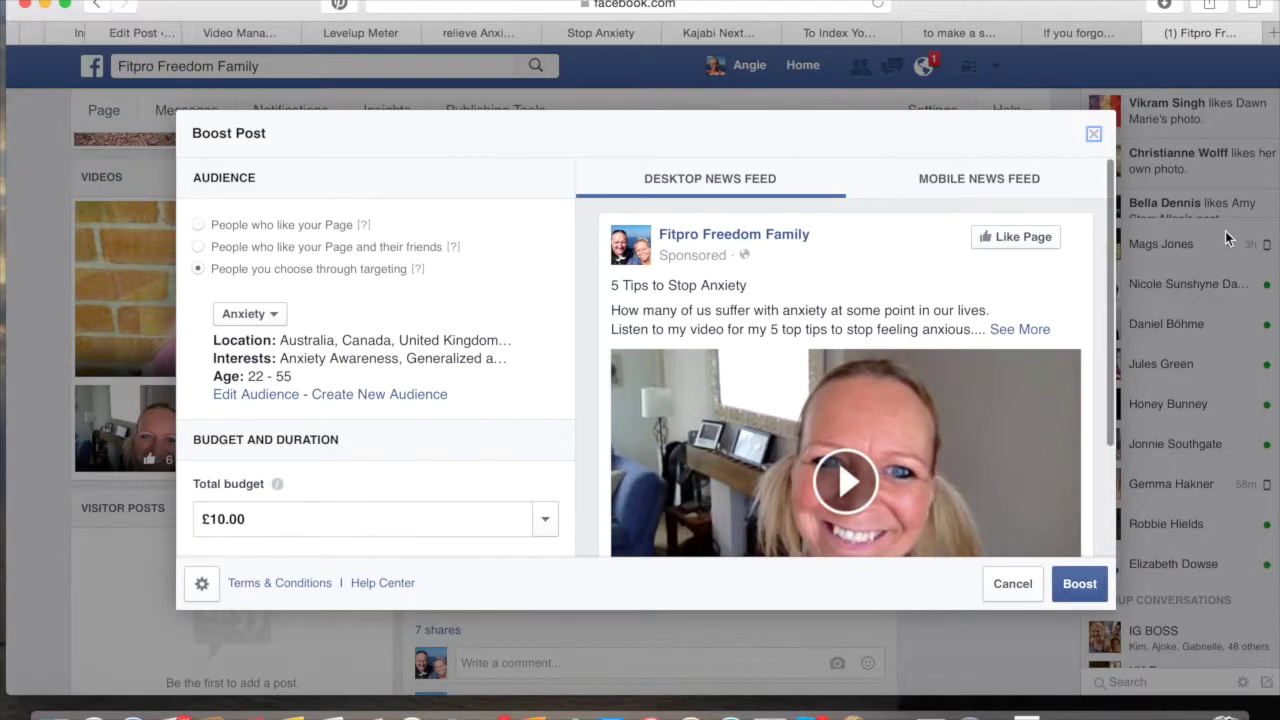
{"action": "left_click_drag", "start_coordinate": [1109, 228], "coordinate": [1116, 378]}
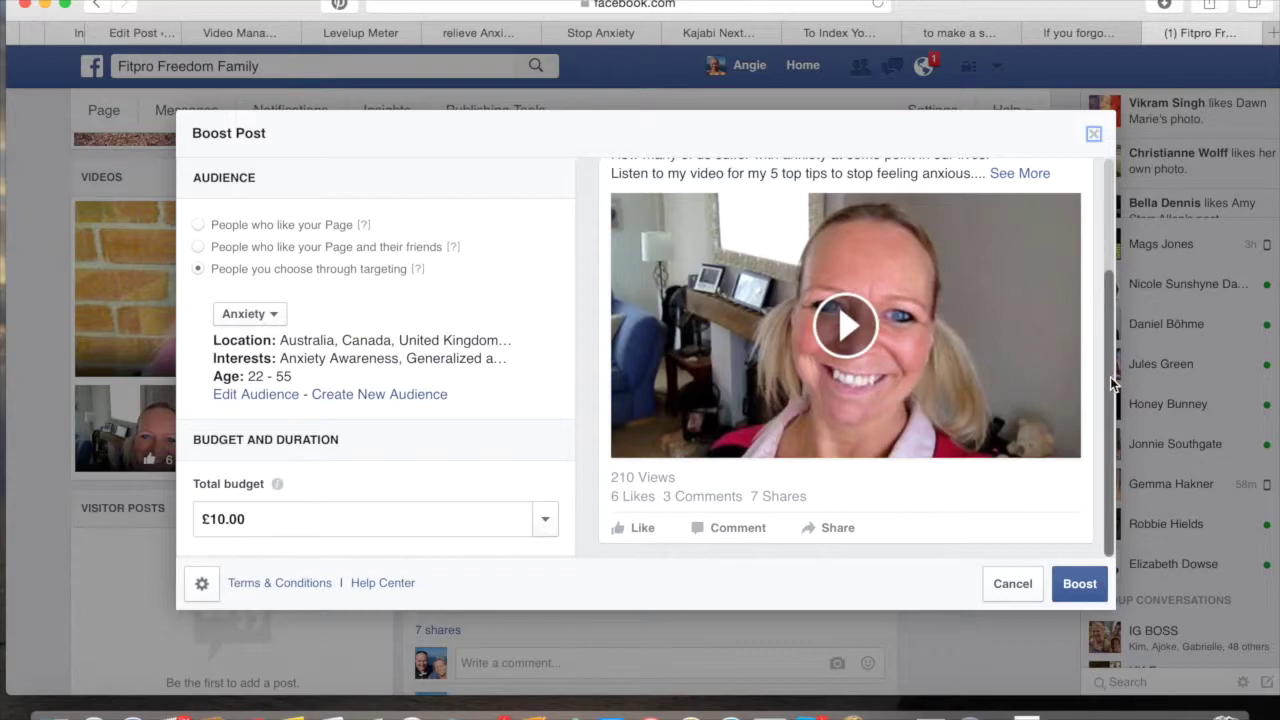
{"action": "left_click_drag", "start_coordinate": [1112, 374], "coordinate": [1118, 234]}
{"action": "left_click", "coordinate": [1112, 230]}
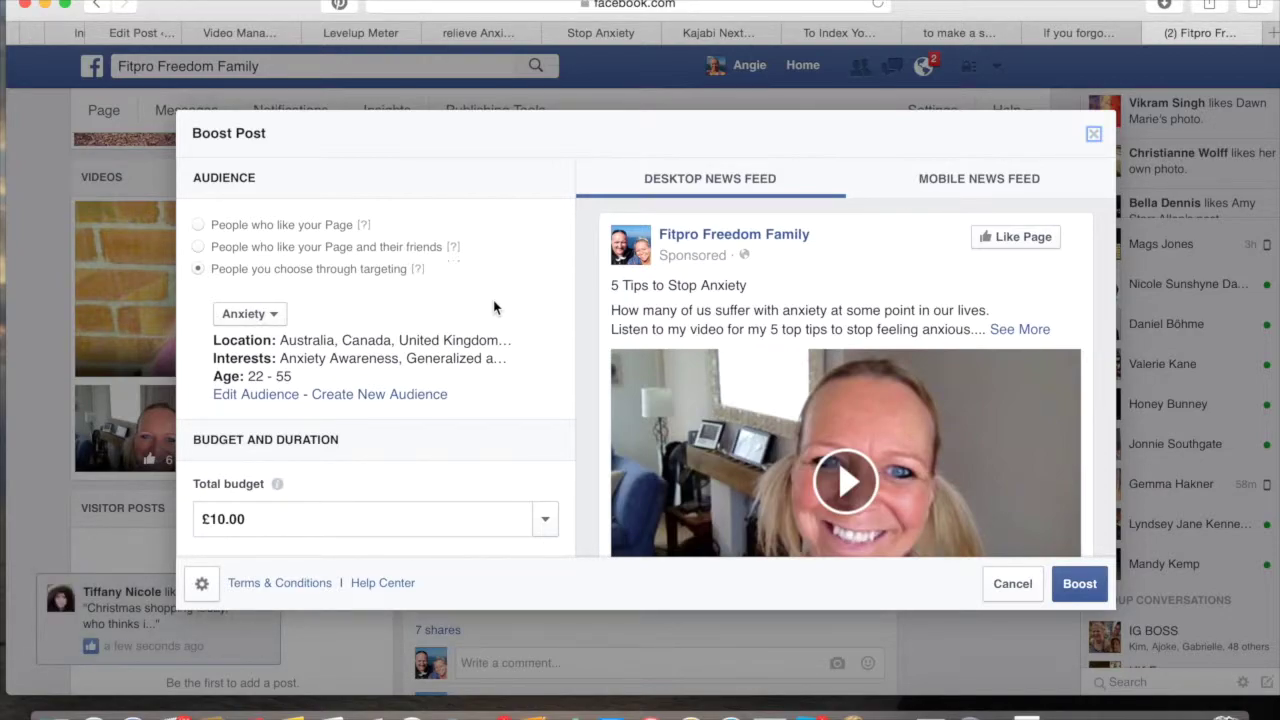
Keep the Anxiety saved audience selected and try editing it, triggering the Ads Manager notice.
{"action": "left_click", "coordinate": [276, 316]}
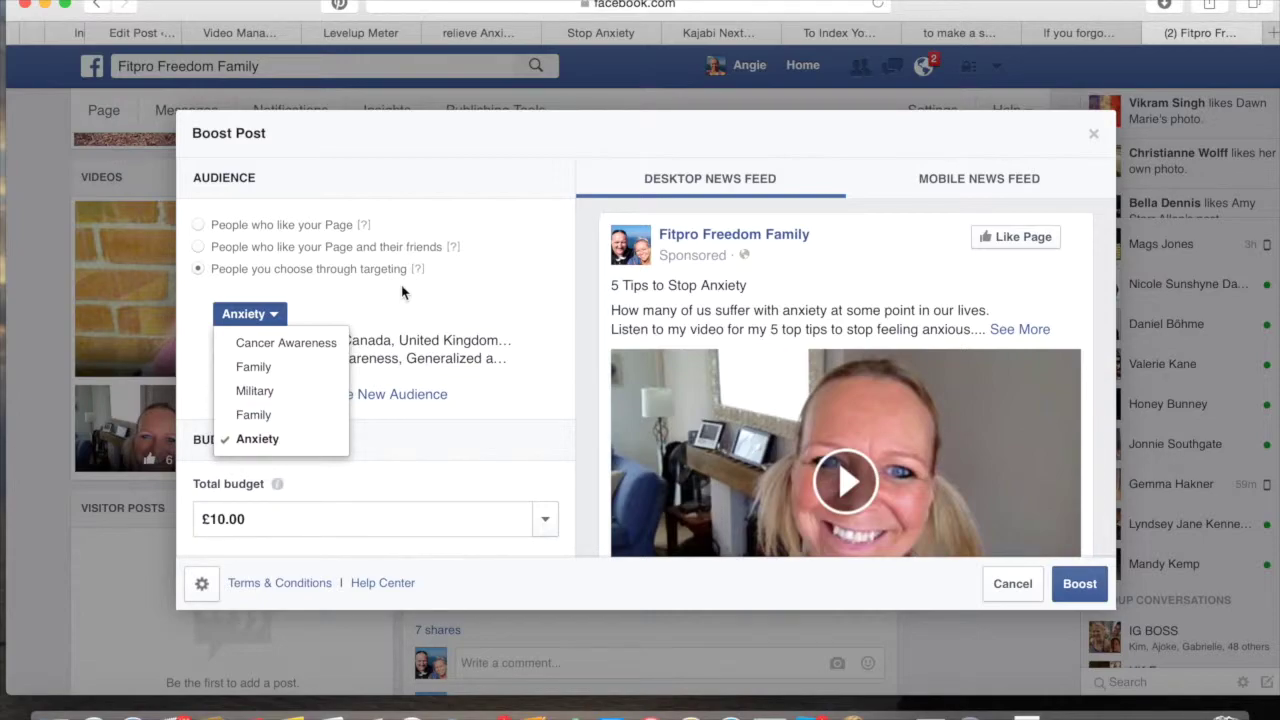
{"action": "left_click", "coordinate": [267, 442]}
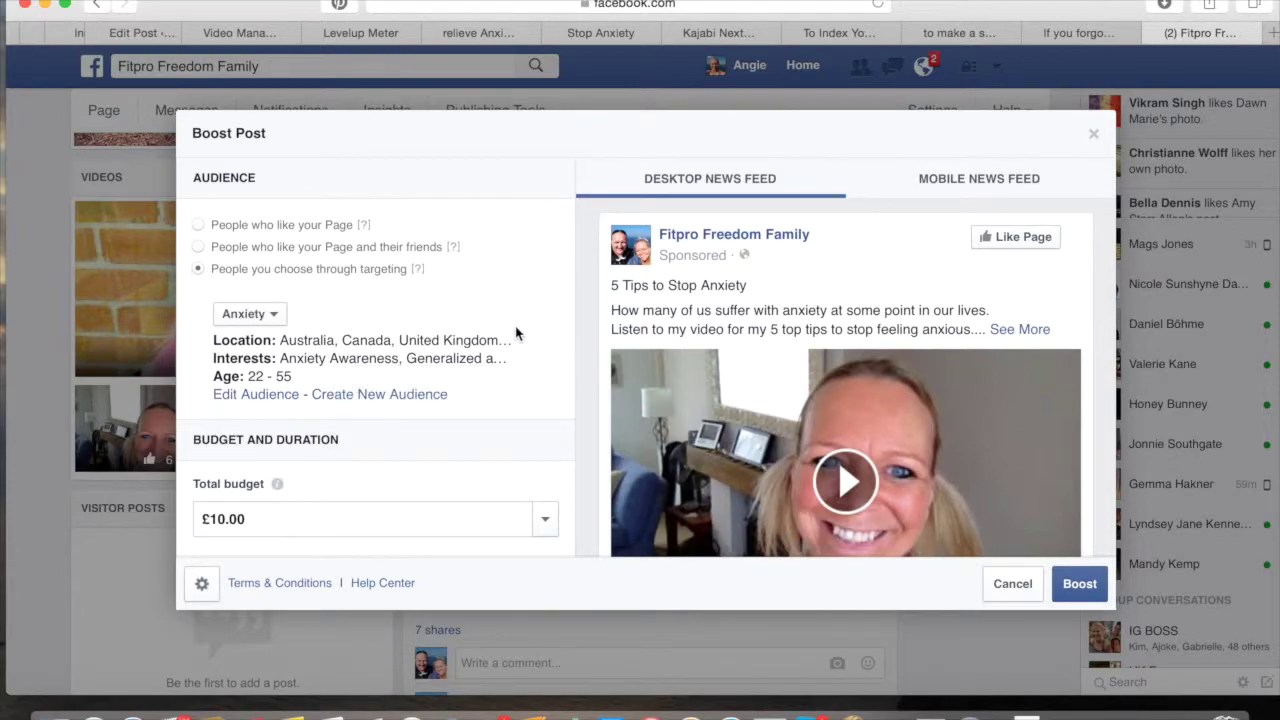
{"action": "left_click", "coordinate": [250, 400]}
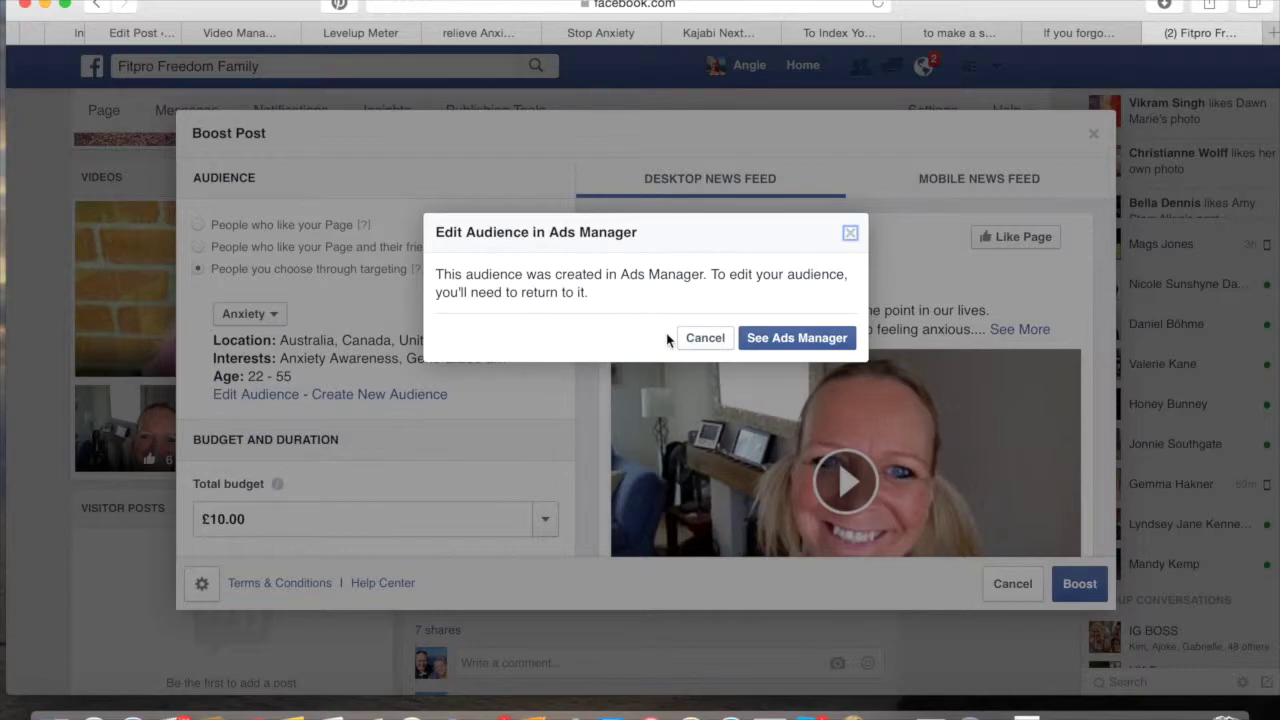
Cancel the Ads Manager notice and begin a new audience in Create Audience.
{"action": "left_click", "coordinate": [708, 339]}
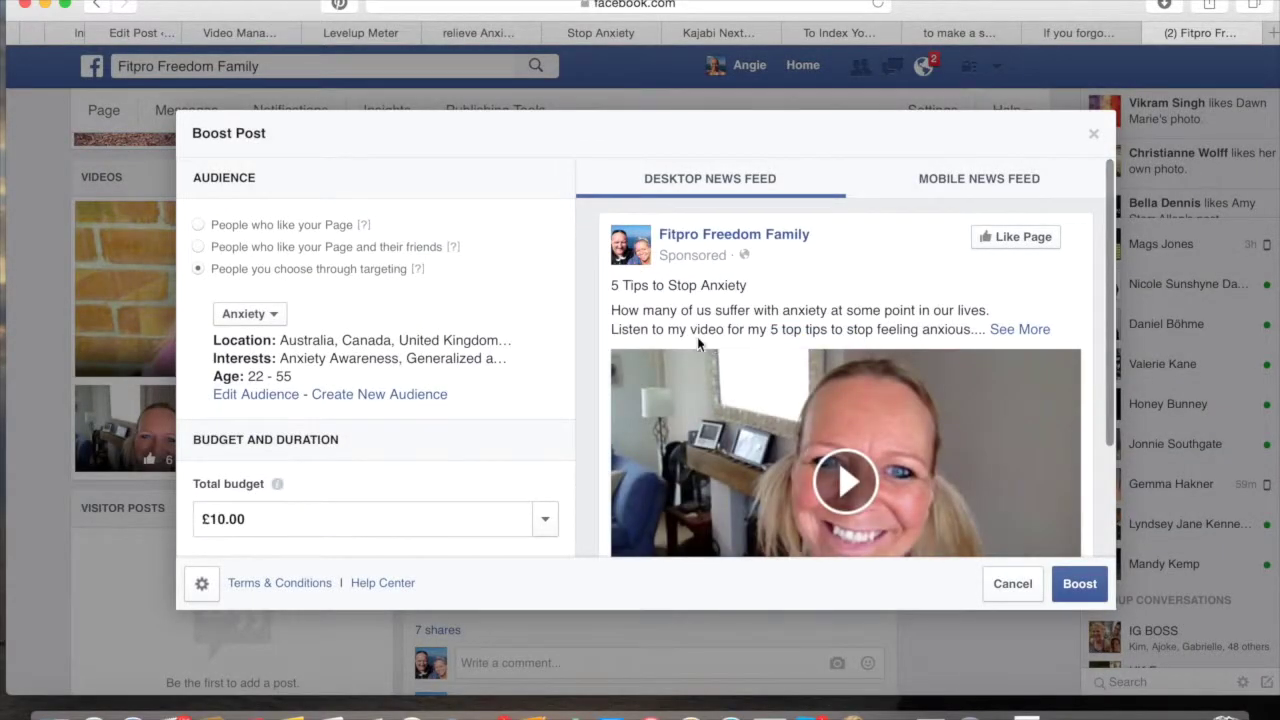
{"action": "left_click", "coordinate": [370, 398]}
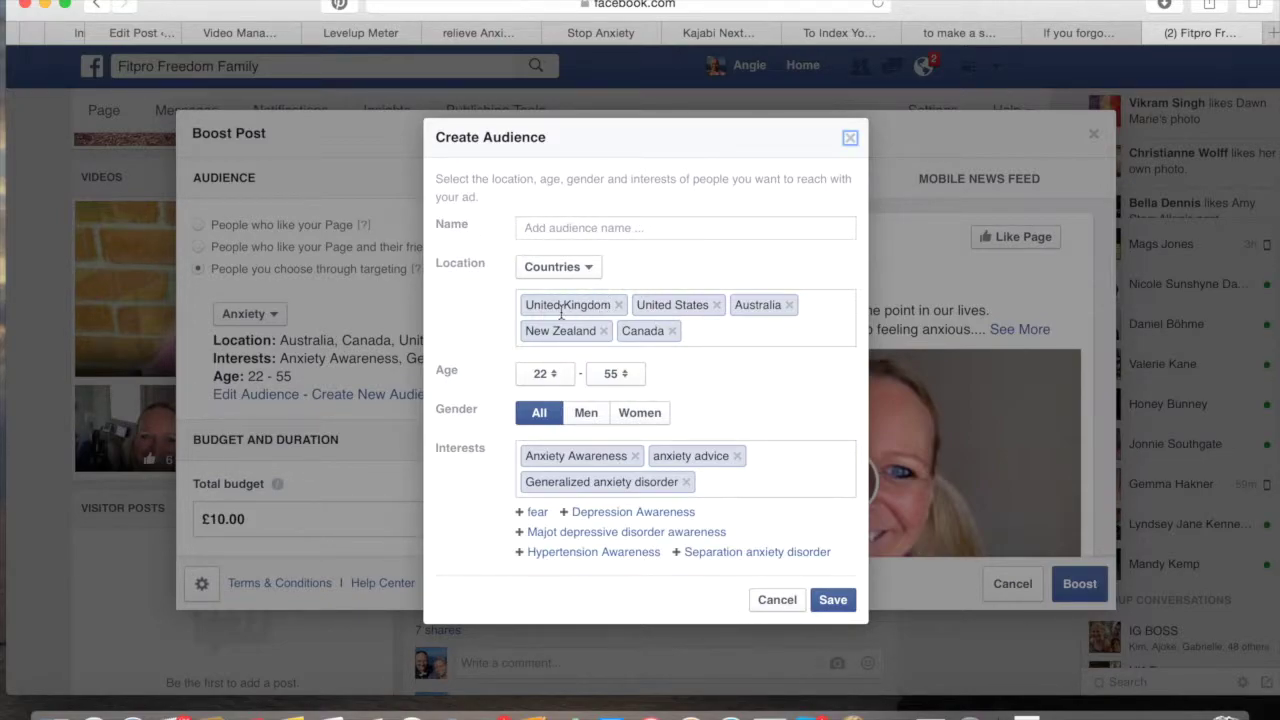
Add then remove France from locations, keep ages 22–55 and anxiety interests, and save as Audience 1.
{"action": "left_click", "coordinate": [700, 331]}
{"action": "type", "text": "fra"}
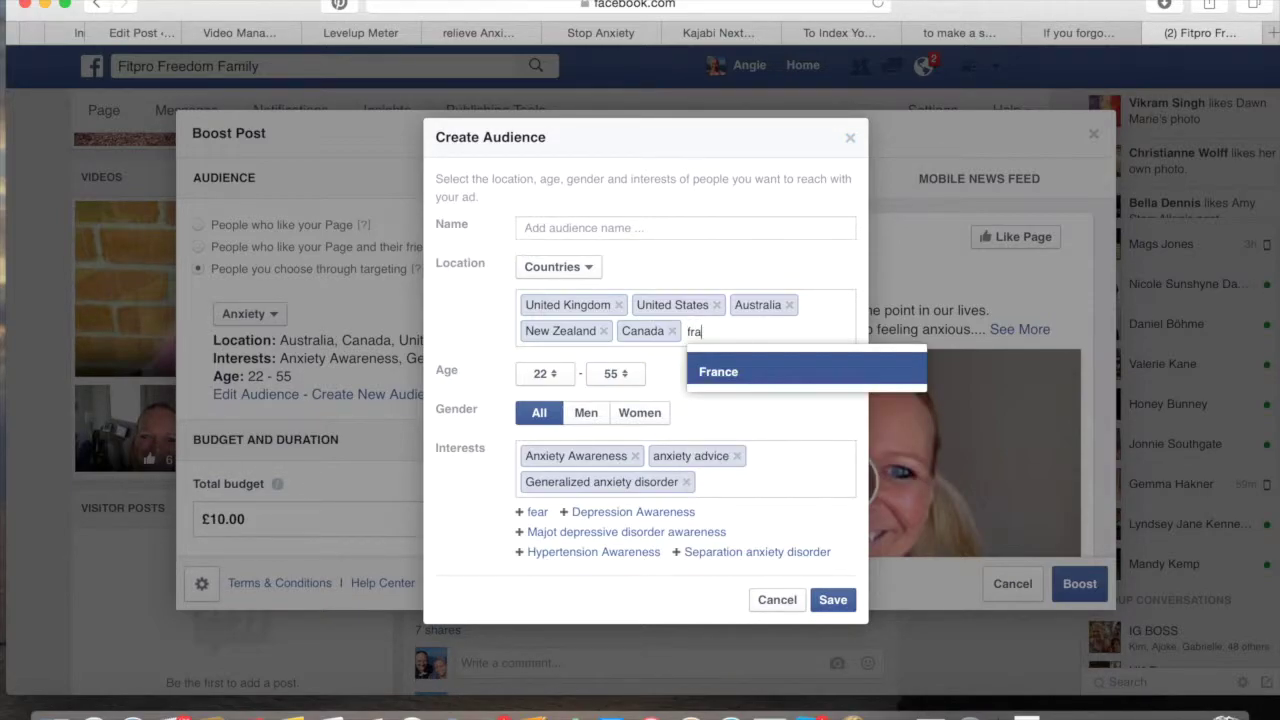
{"action": "left_click", "coordinate": [737, 373]}
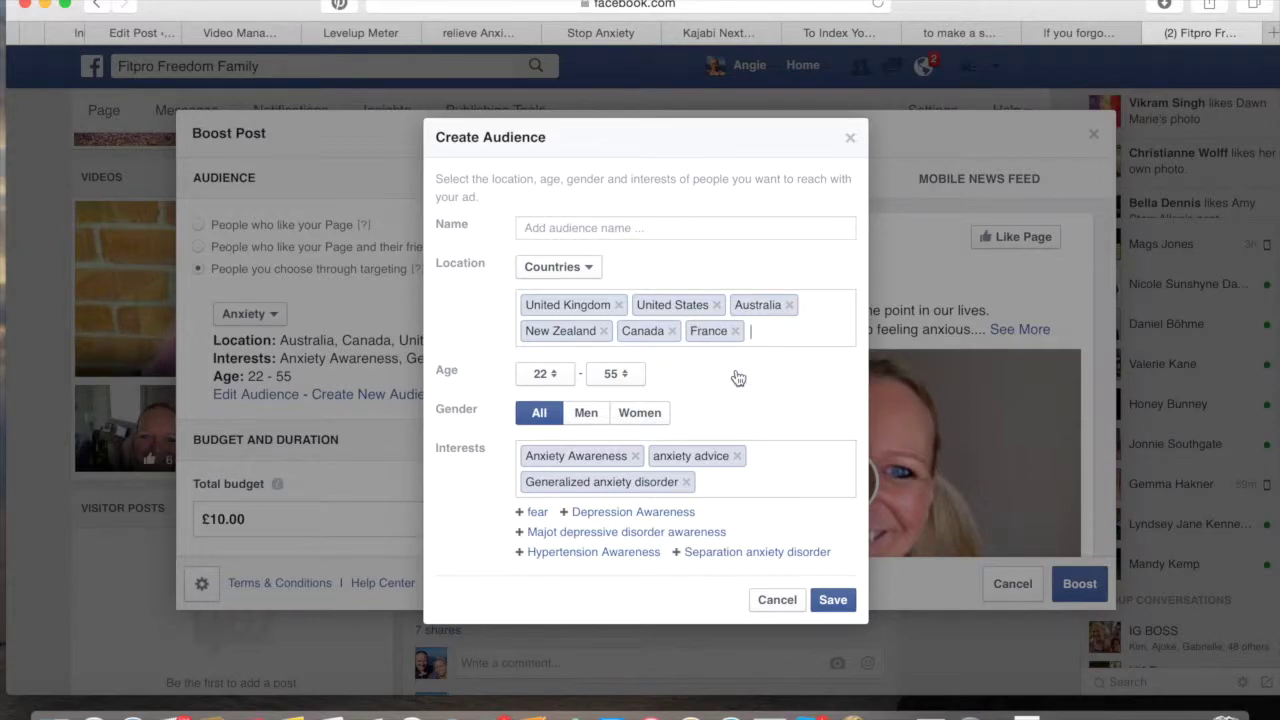
{"action": "left_click", "coordinate": [735, 331]}
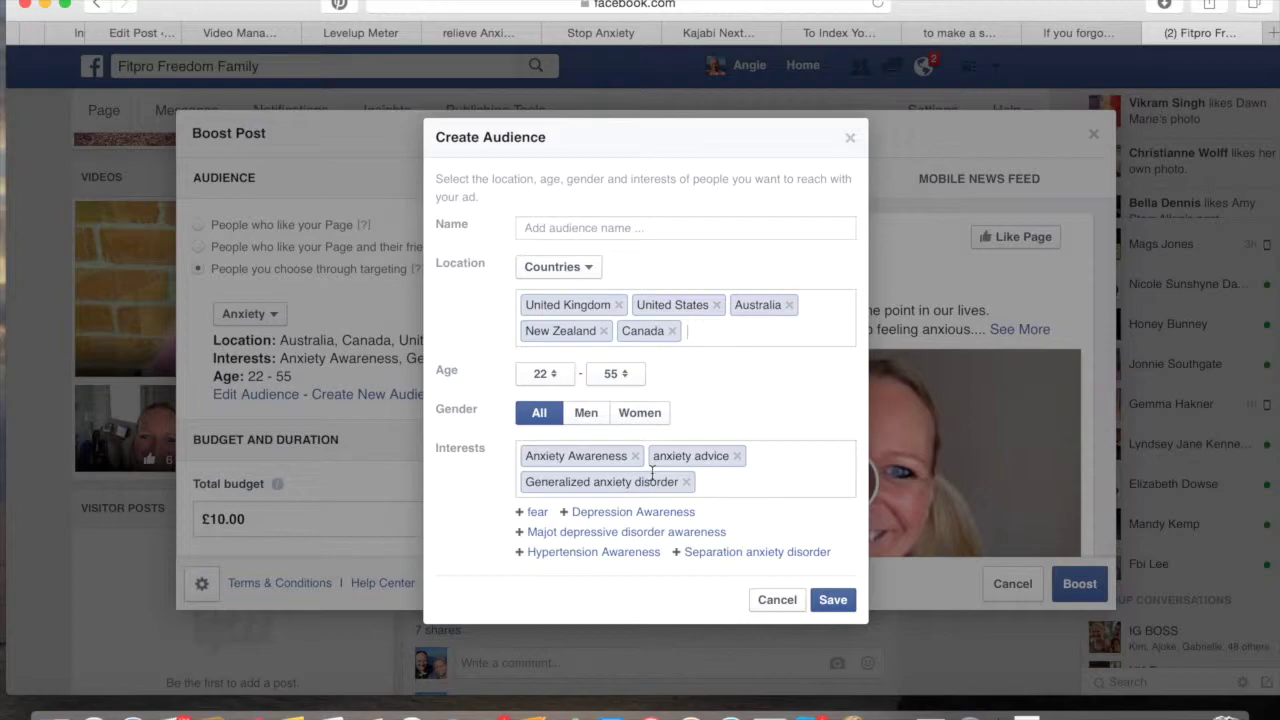
{"action": "left_click", "coordinate": [835, 606]}
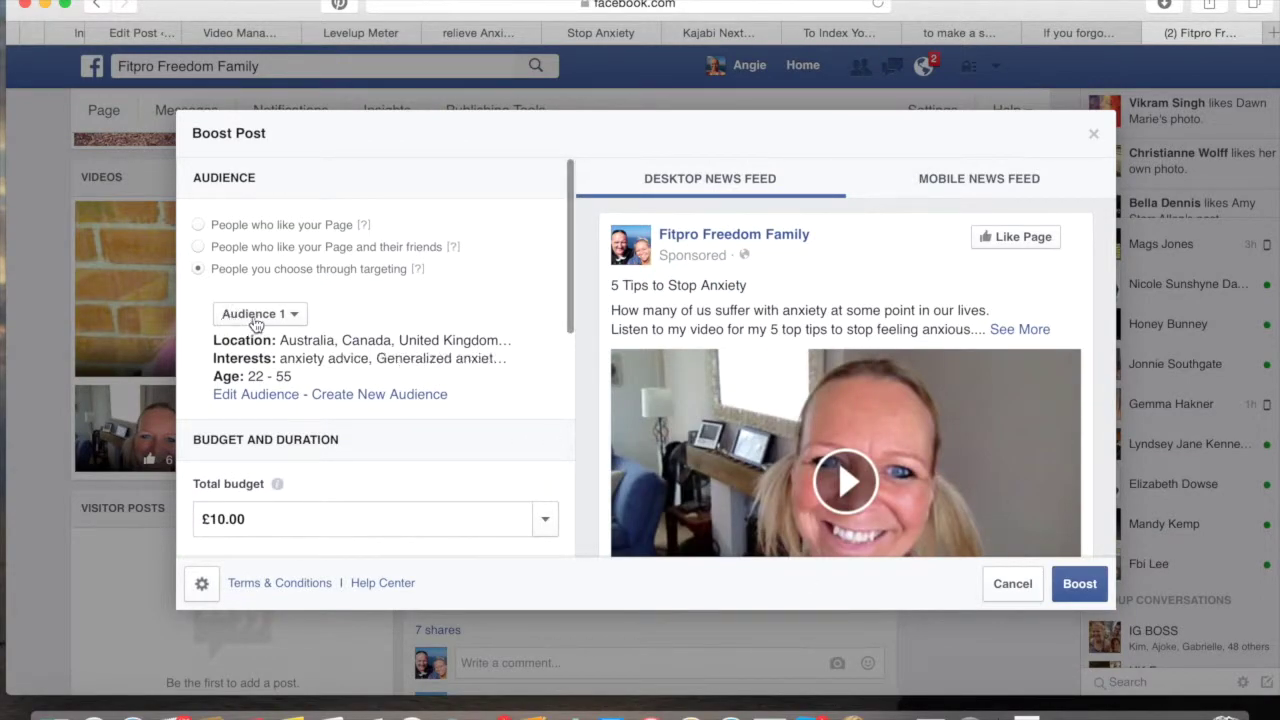
{"action": "left_click", "coordinate": [295, 316]}
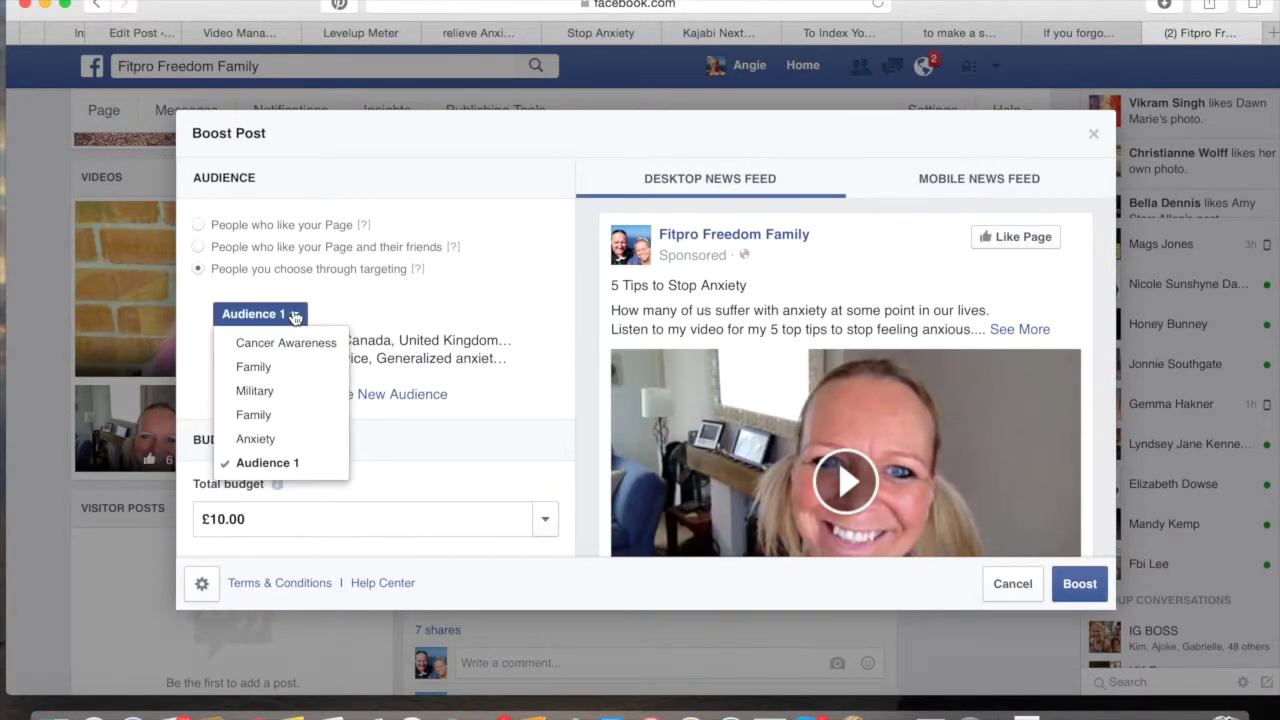
{"action": "left_click", "coordinate": [424, 312]}
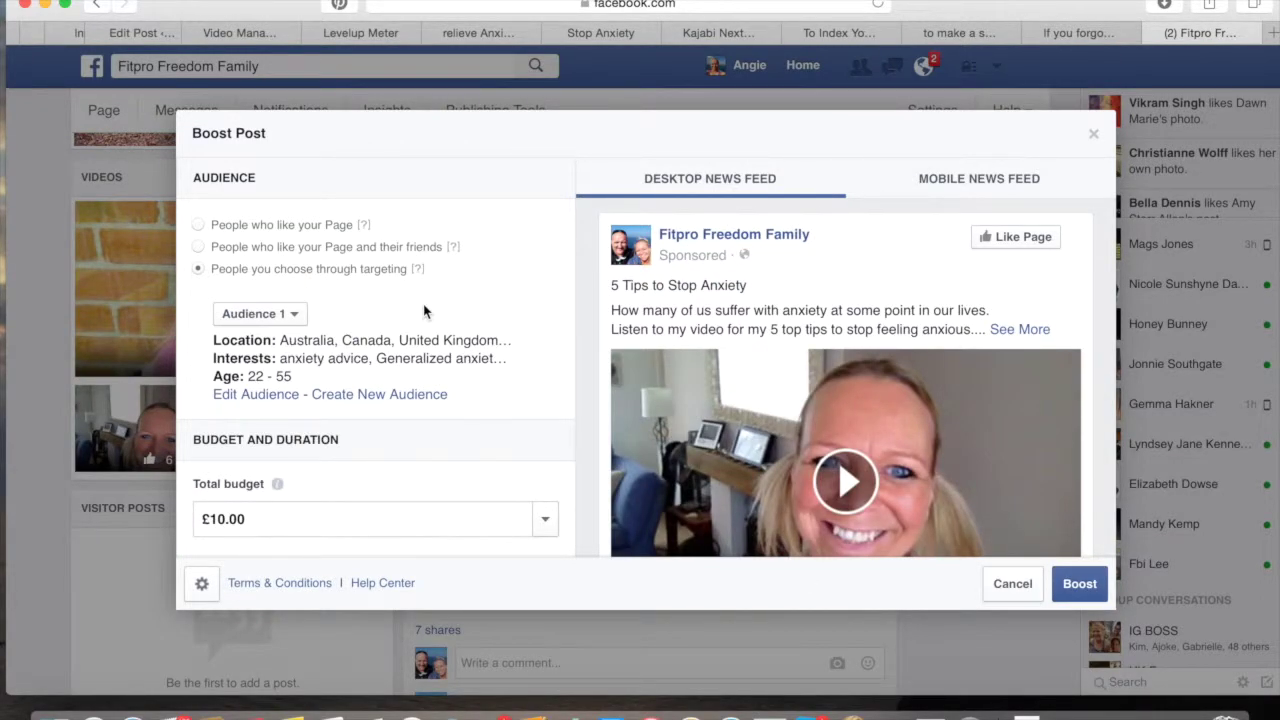
{"action": "left_click", "coordinate": [567, 306]}
{"action": "left_click_drag", "start_coordinate": [567, 306], "coordinate": [571, 400]}
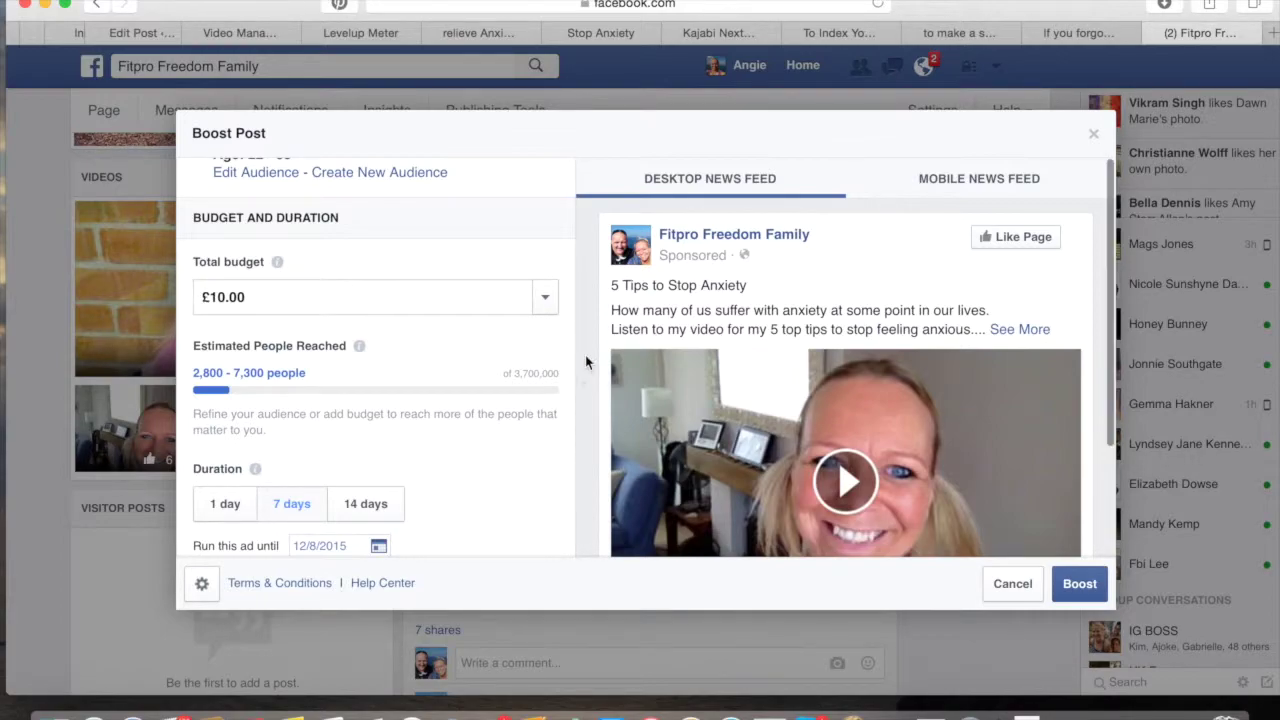
{"action": "mouse_move", "coordinate": [567, 270]}
{"action": "left_mouse_down"}
{"action": "mouse_move", "coordinate": [574, 356]}
{"action": "mouse_move", "coordinate": [569, 287]}
{"action": "left_mouse_up"}
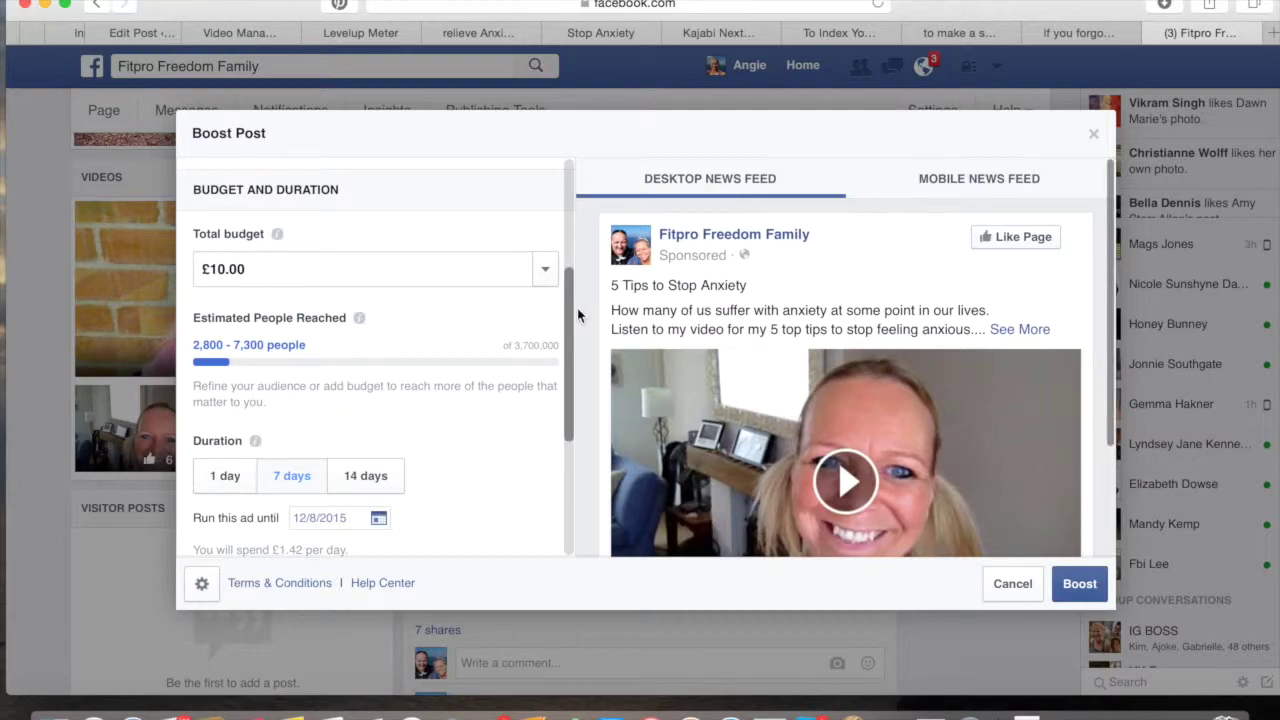
{"action": "left_click_drag", "start_coordinate": [570, 305], "coordinate": [569, 434]}
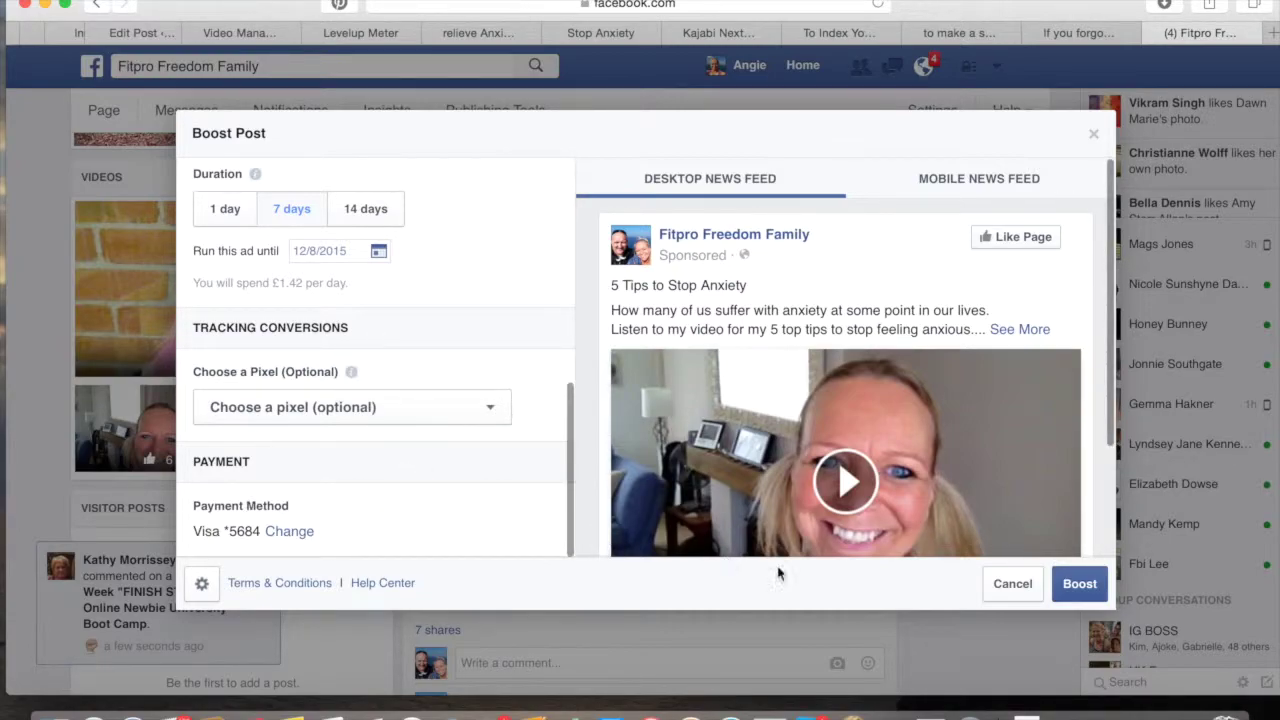
Submit the £10.00 boost for the '5 Tips to Stop Anxiety' post.
{"action": "left_click", "coordinate": [1081, 585]}
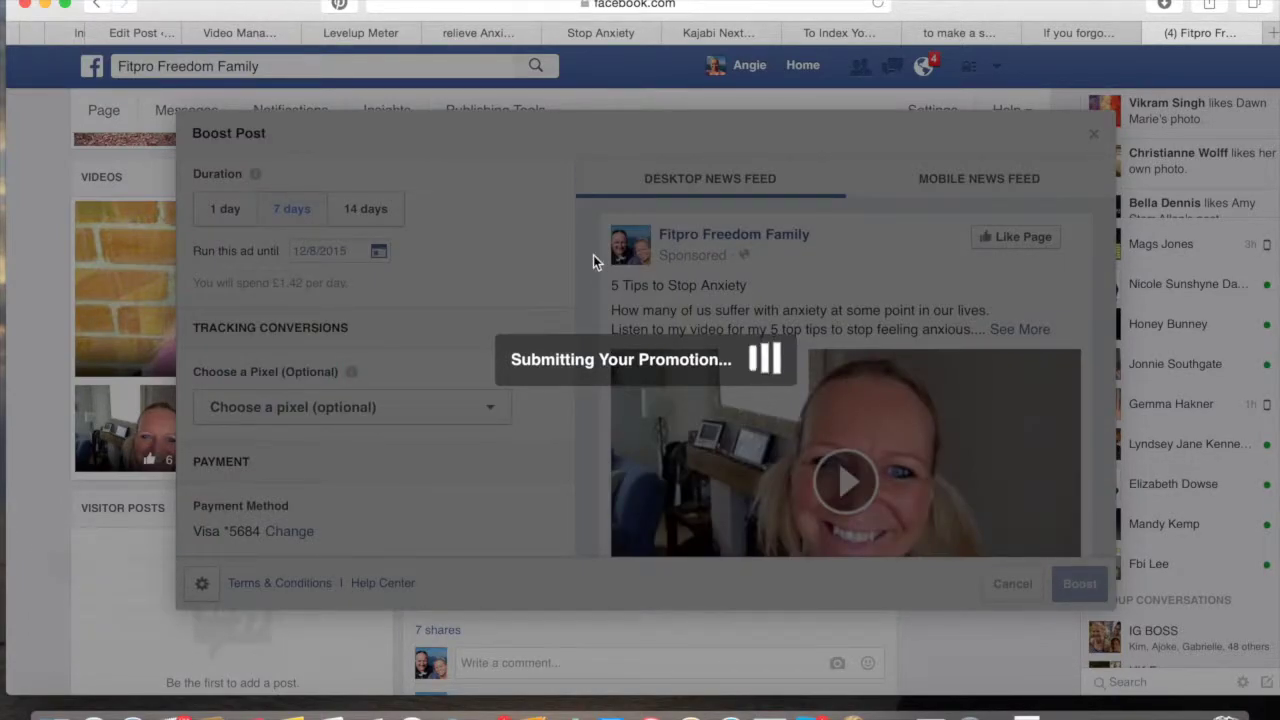